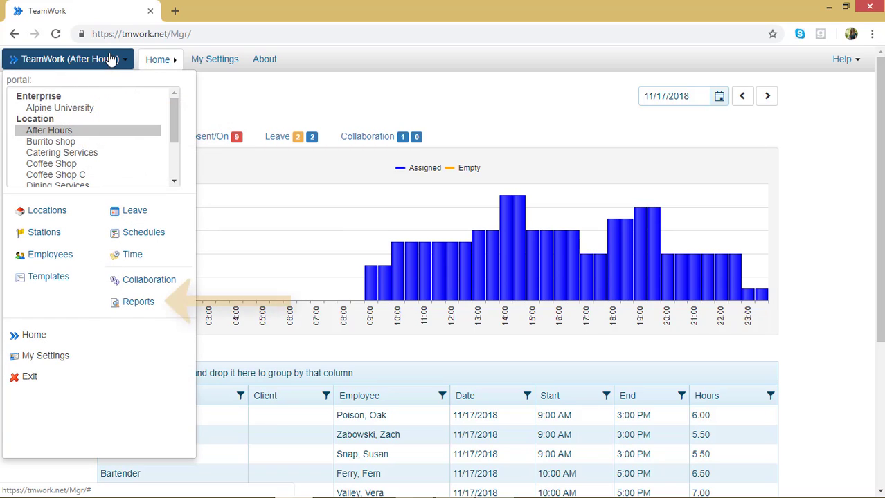
Add a new report style named Purple in the Reports area
left_click(148, 303)
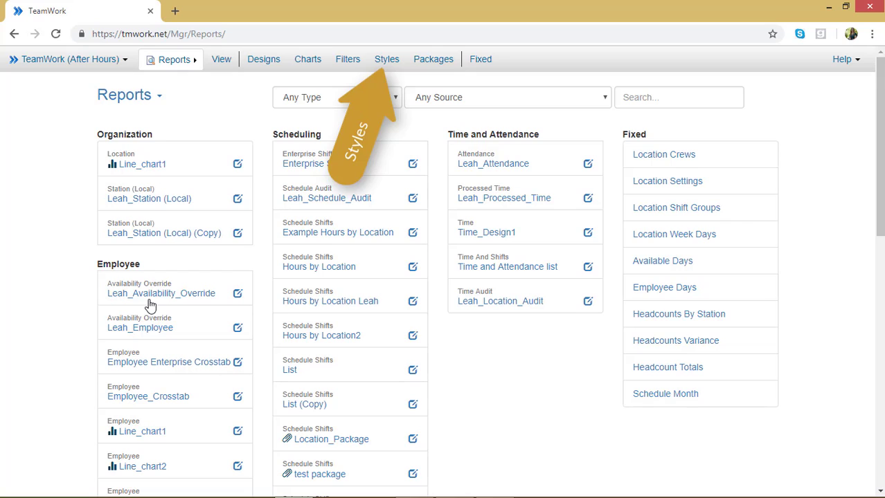
left_click(386, 60)
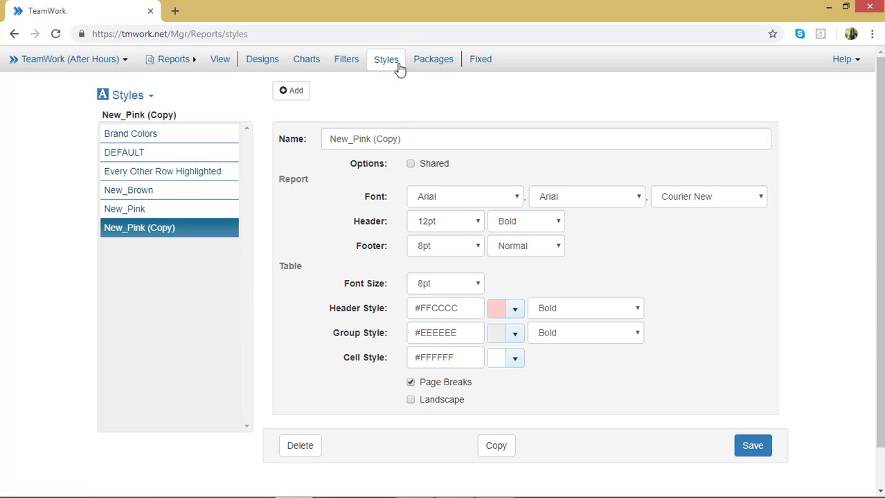
left_click(400, 65)
left_click(304, 92)
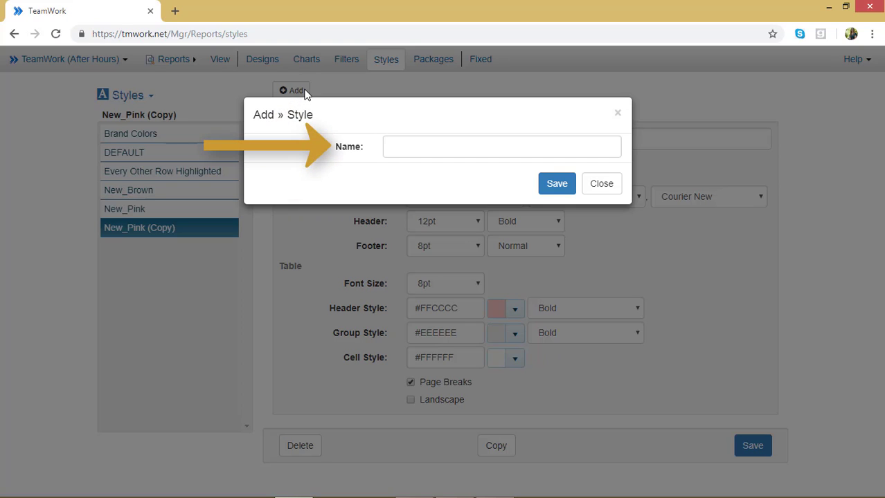
left_click(417, 154)
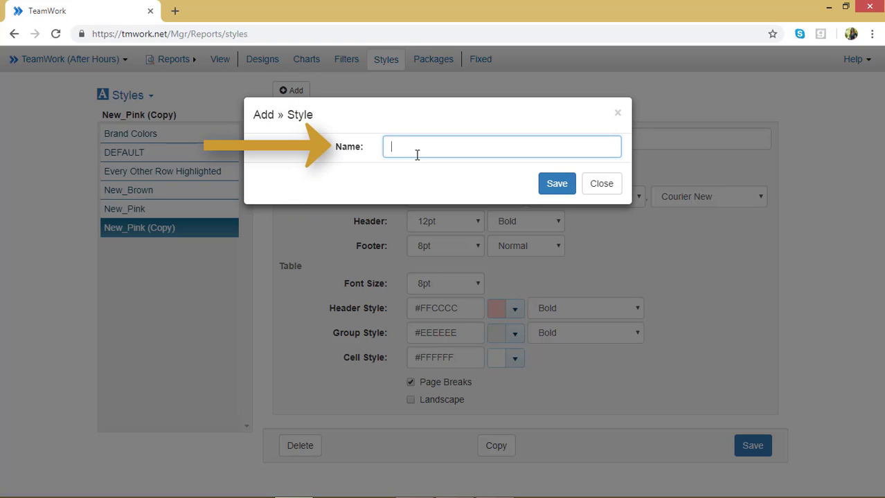
type("Purple")
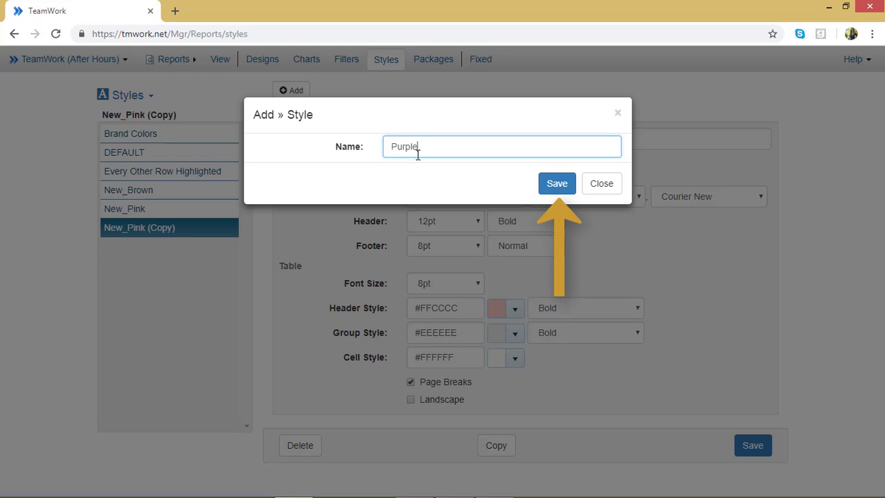
left_click(557, 183)
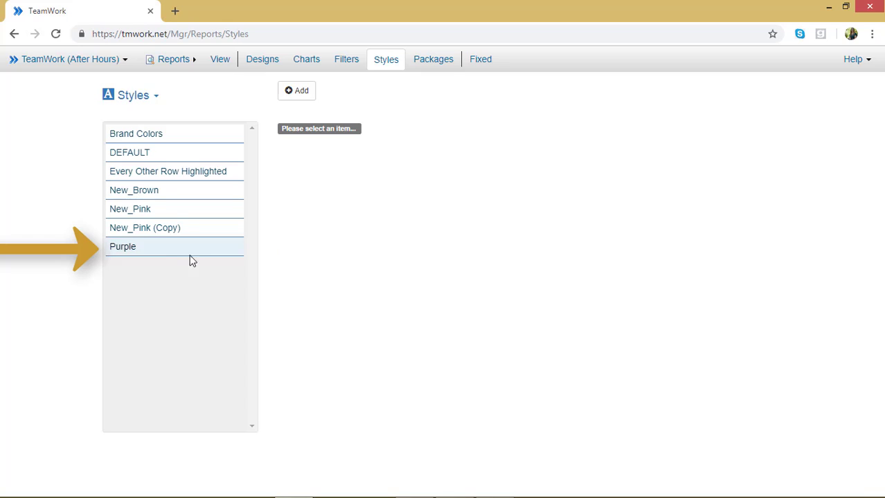
Mark the Purple style as Shared and set its first and third report fonts to Arial
left_click(167, 250)
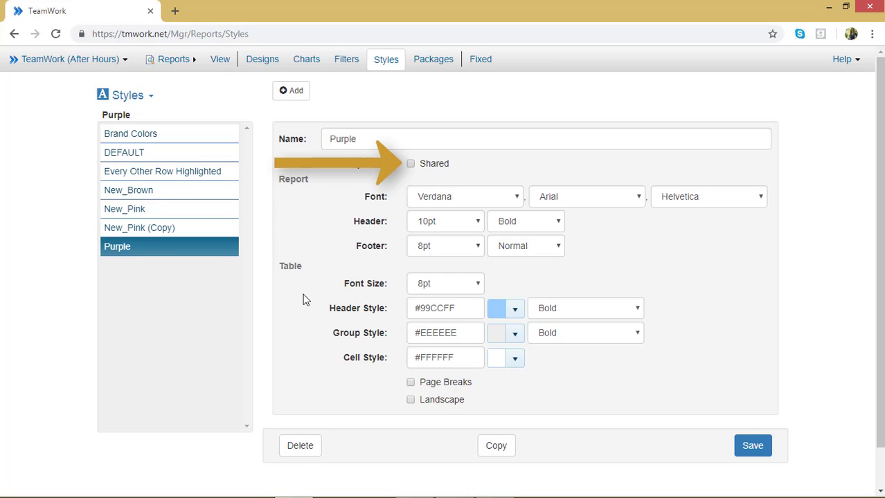
left_click(428, 166)
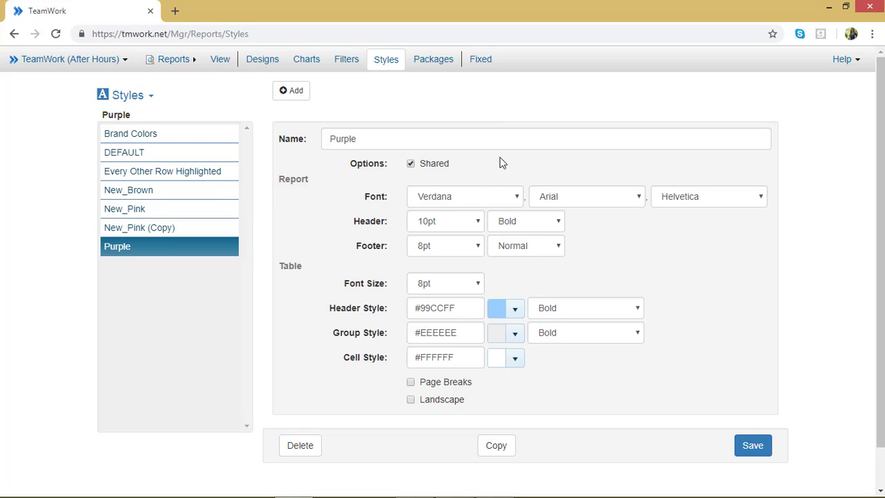
left_click(513, 202)
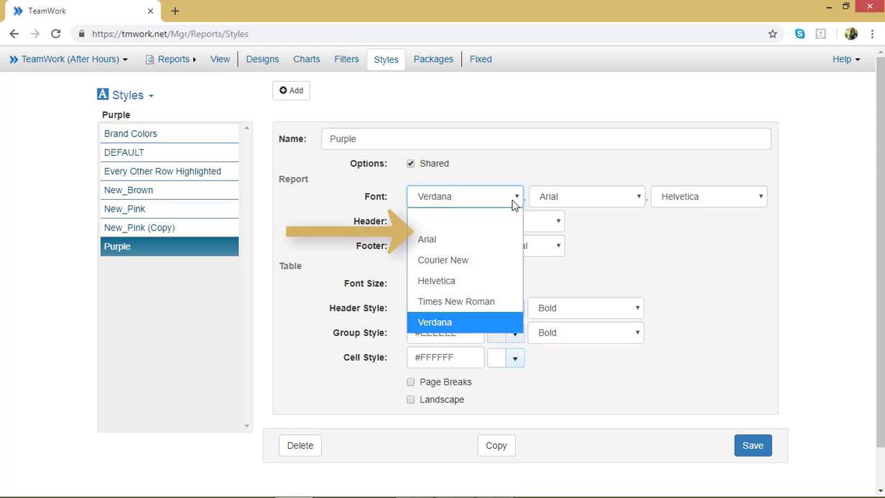
left_click(497, 239)
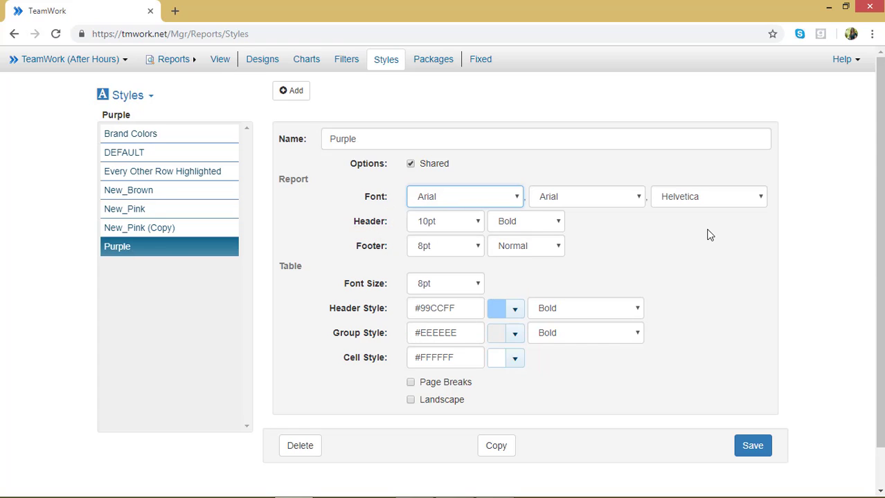
left_click(756, 198)
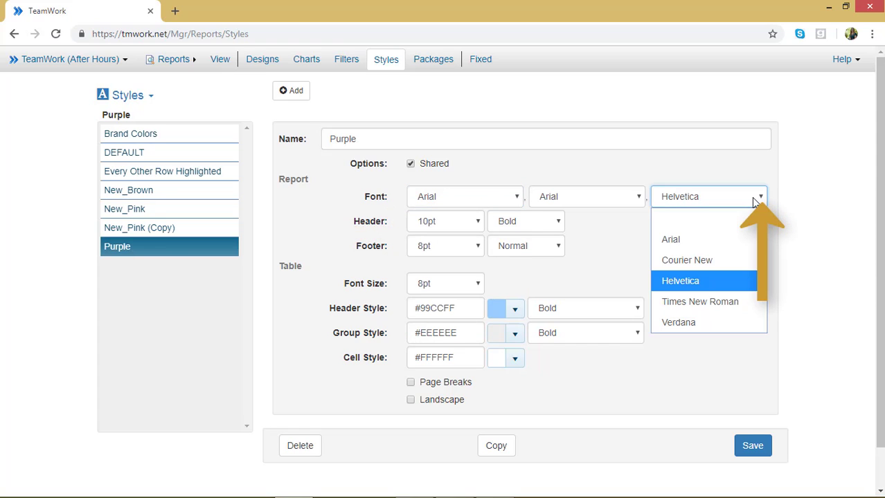
left_click(736, 242)
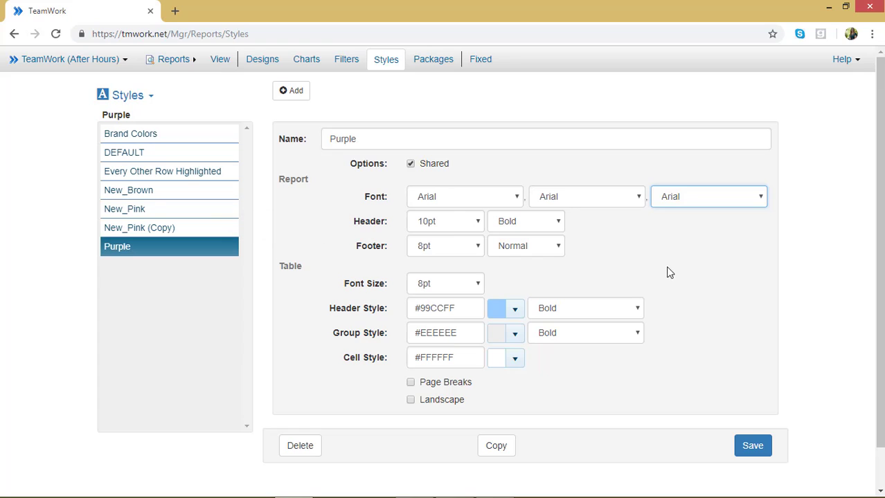
Set the Purple style's report header to 16pt Bold and its table font size to 12pt
left_click(477, 221)
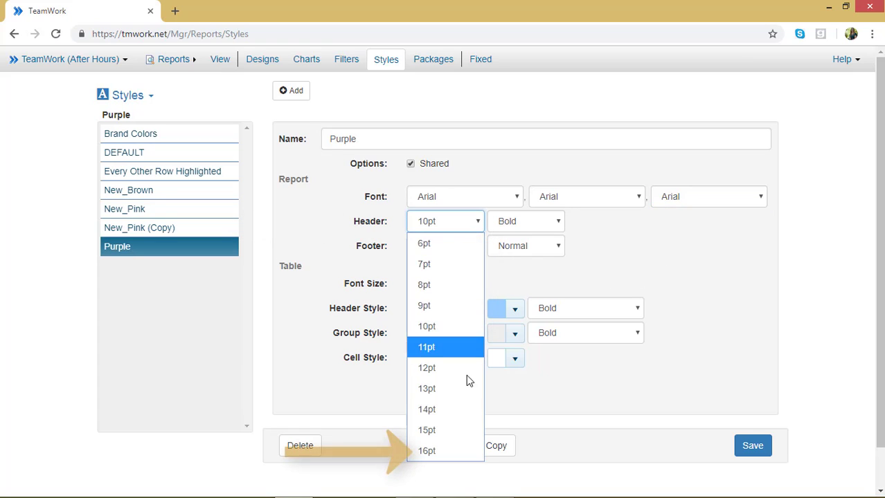
left_click(464, 445)
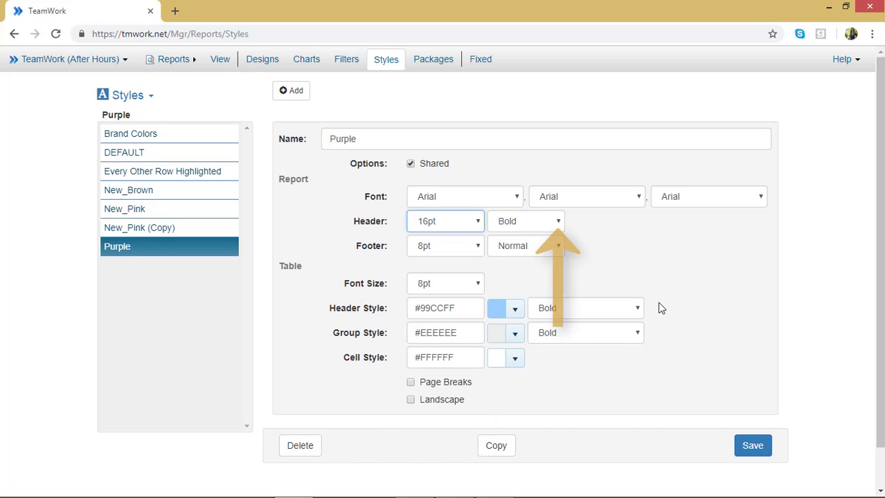
left_click(557, 222)
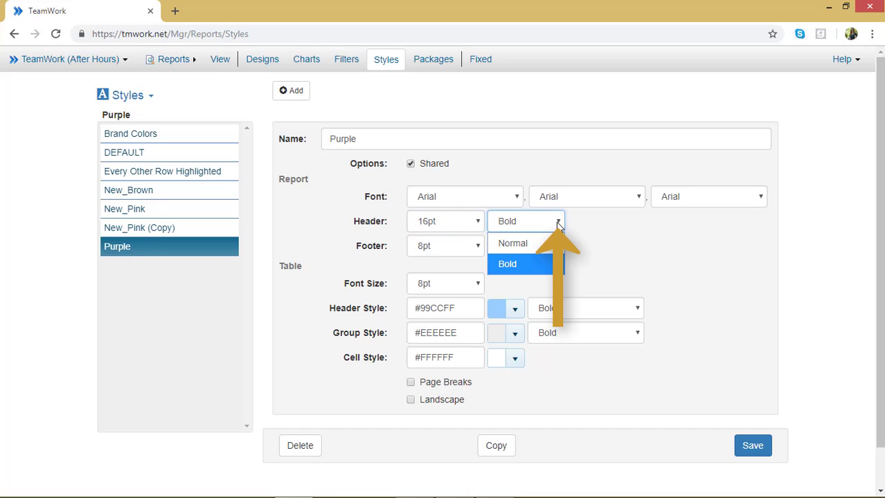
left_click(558, 223)
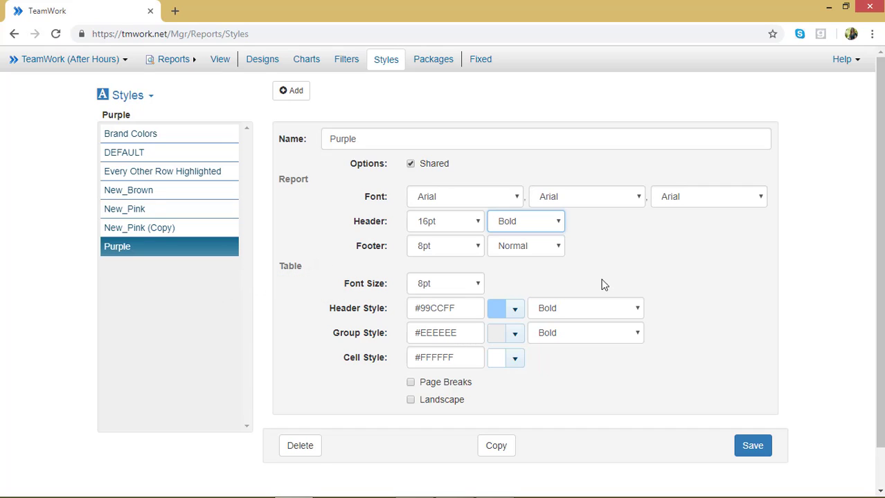
left_click(477, 283)
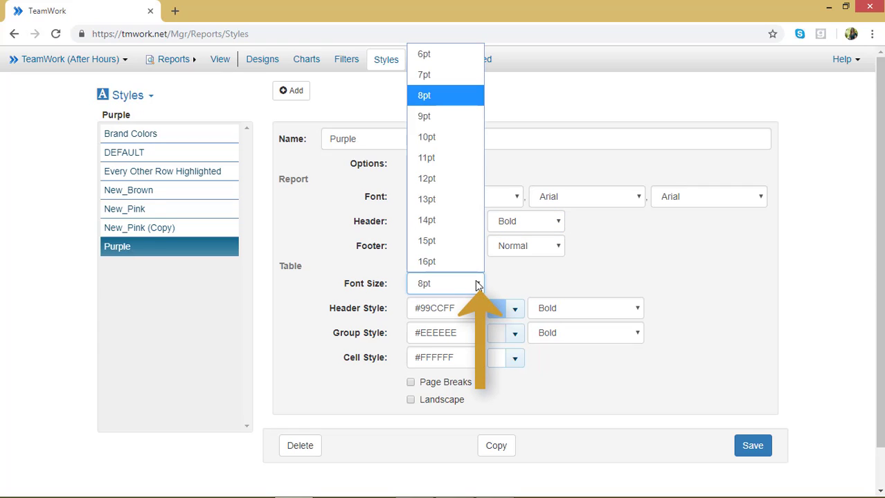
left_click(473, 178)
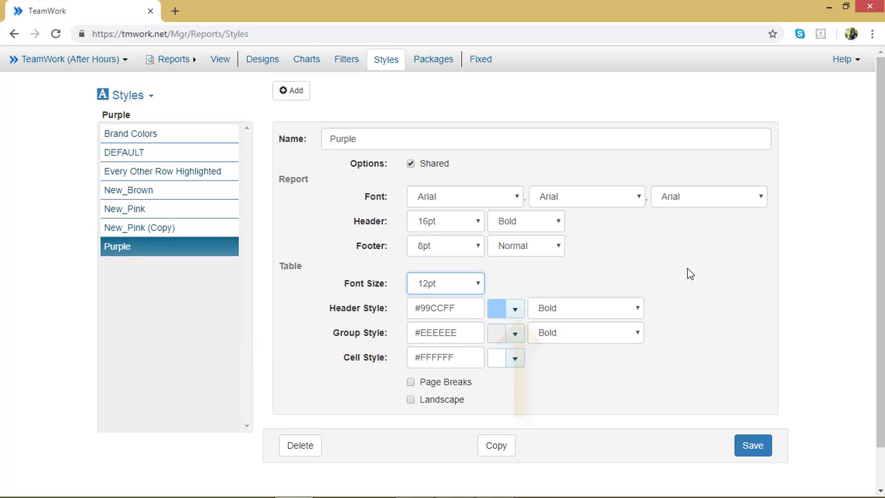
Color the table's header style #9900ff, its group style #9999ff and its cell style #99ffff
left_click(516, 313)
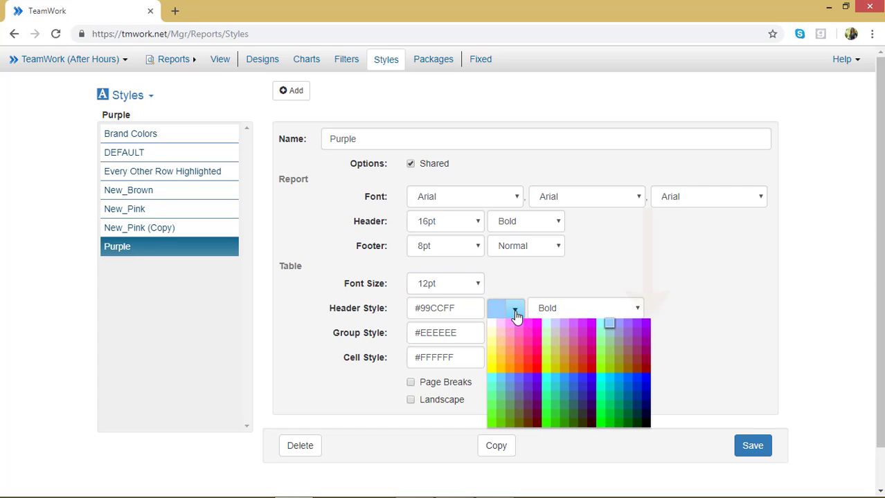
left_click(646, 326)
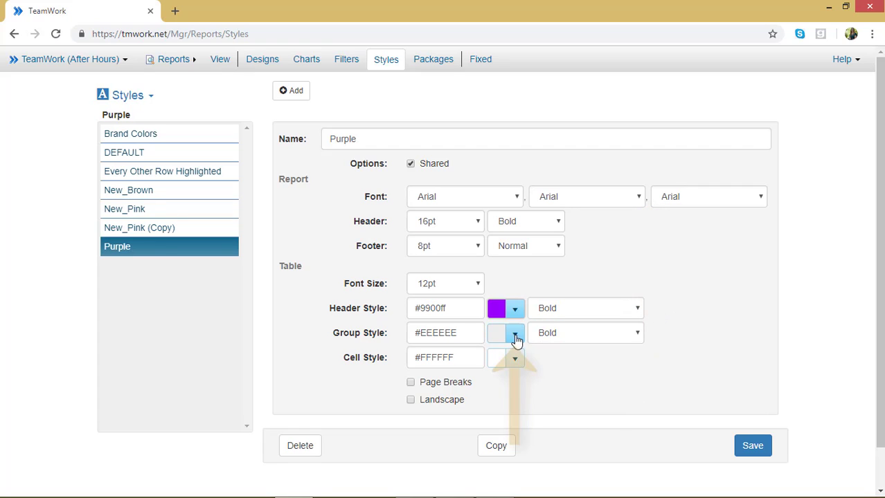
left_click(515, 336)
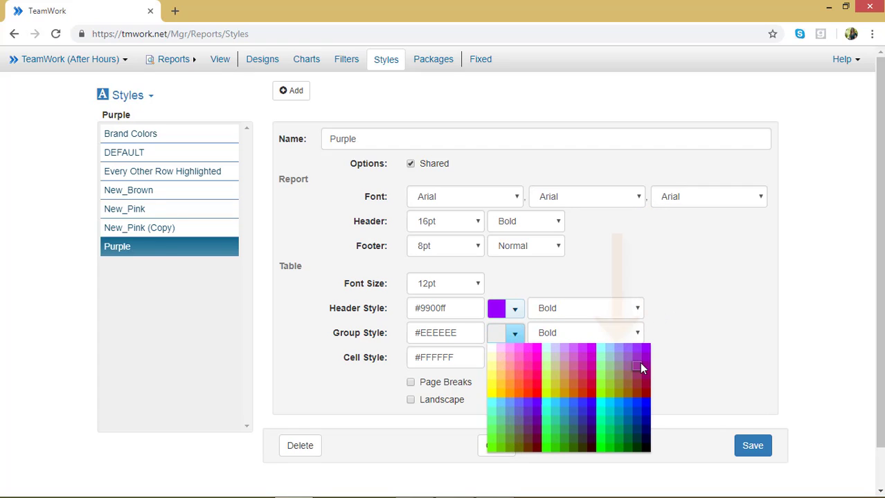
left_click(627, 349)
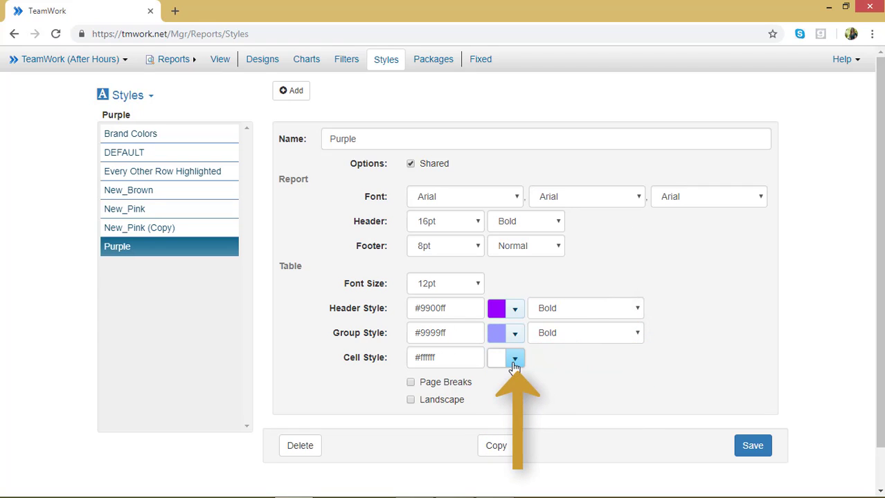
left_click(515, 362)
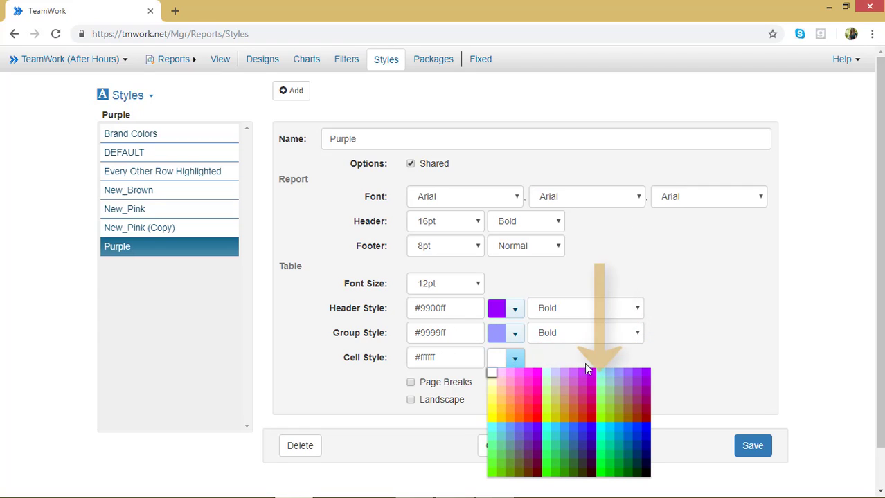
left_click(604, 372)
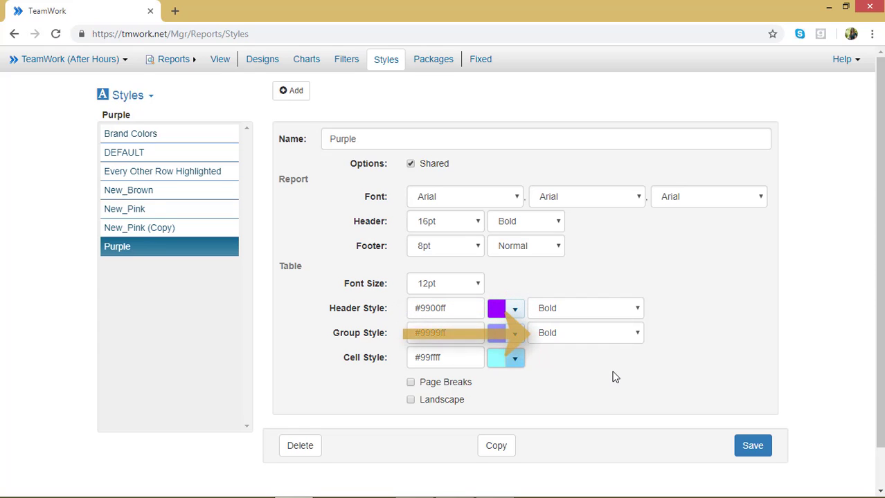
Set the group style's weight to Normal, enable Page Breaks and Landscape, and save the Purple style
left_click(637, 337)
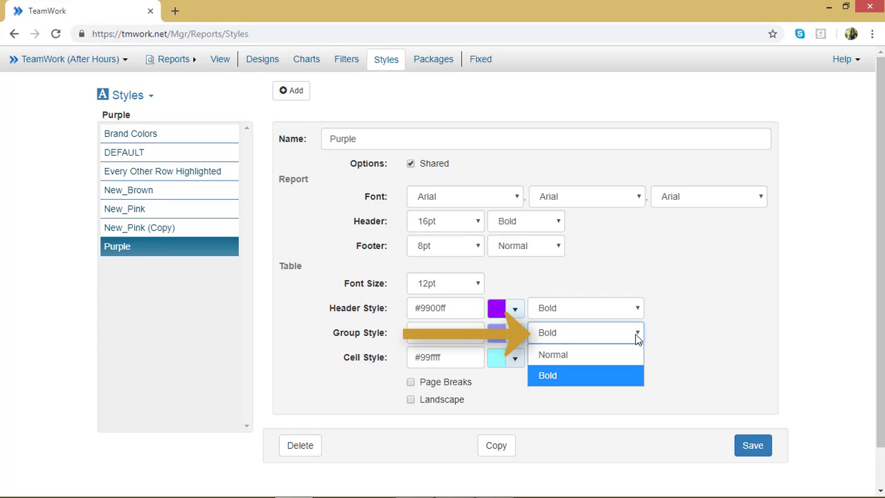
left_click(623, 354)
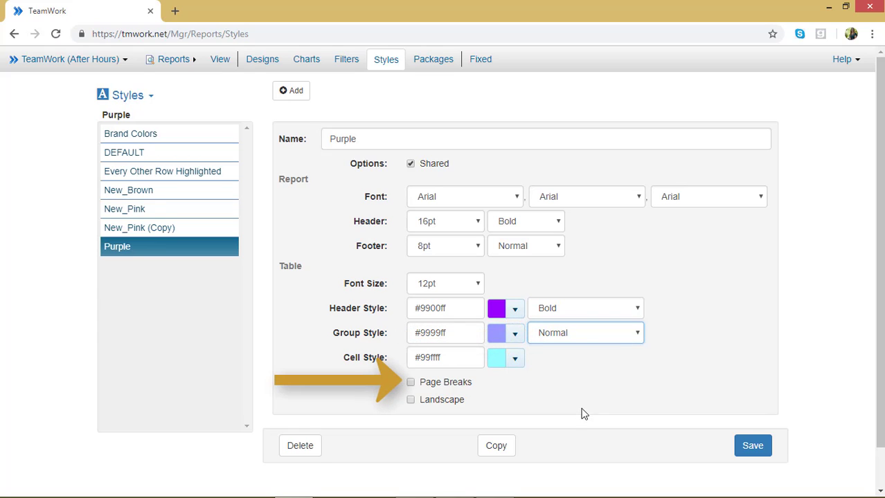
left_click(410, 382)
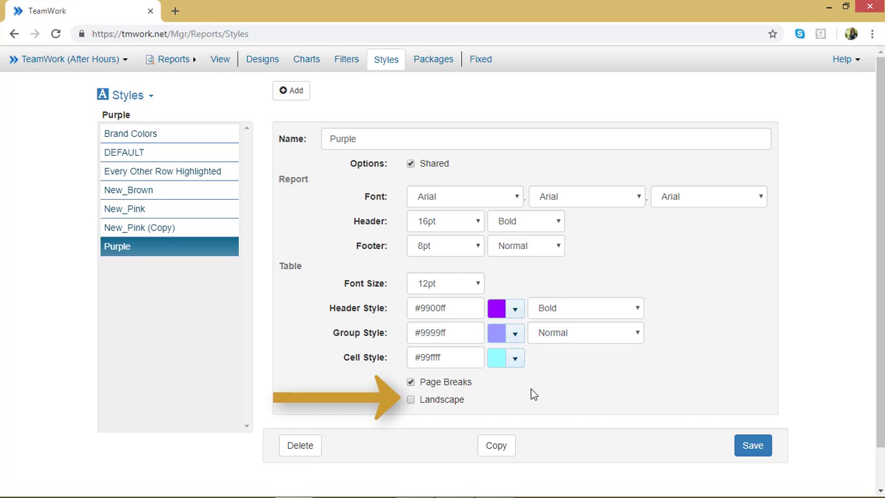
left_click(447, 407)
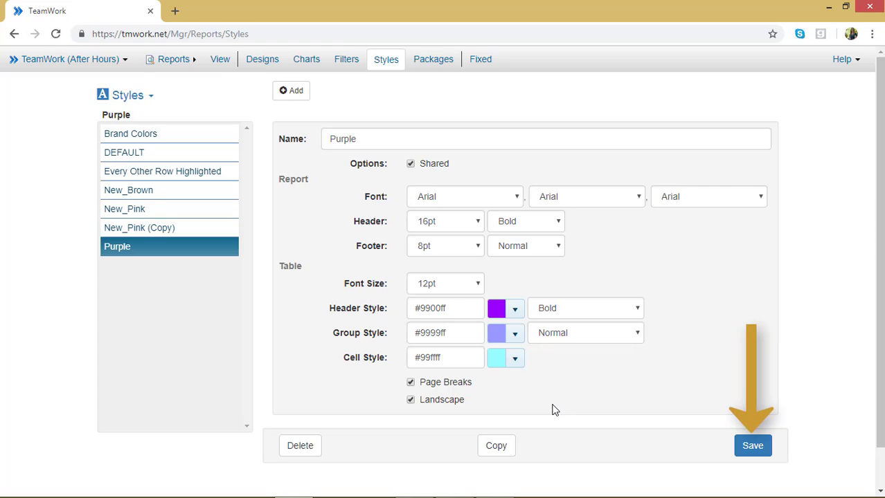
left_click(763, 450)
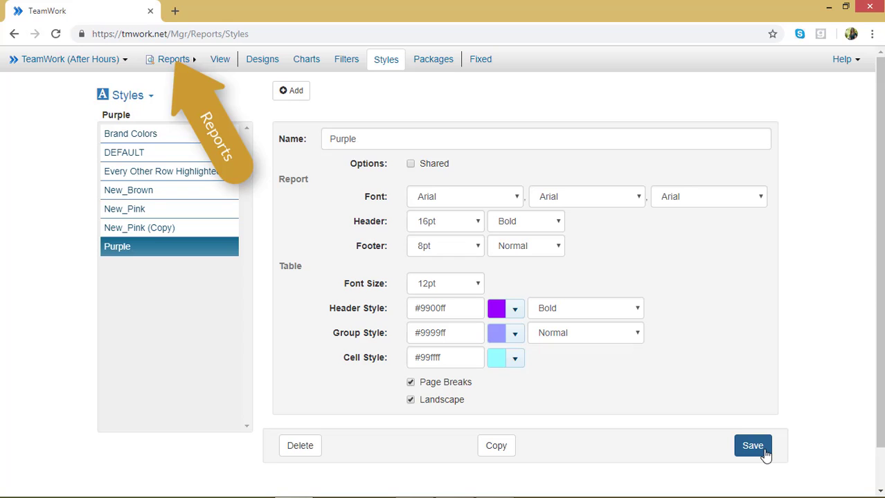
Open the first Station (Local) report under Organization and apply the DEFAULT style to it
left_click(172, 63)
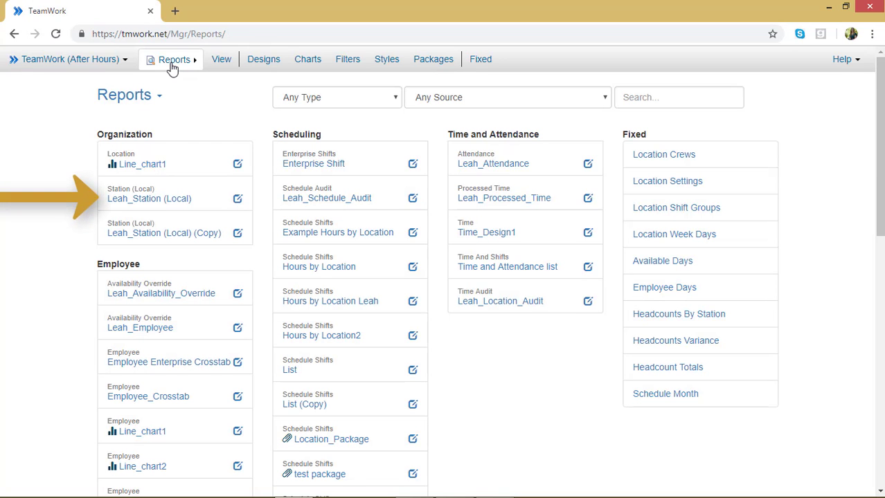
left_click(184, 200)
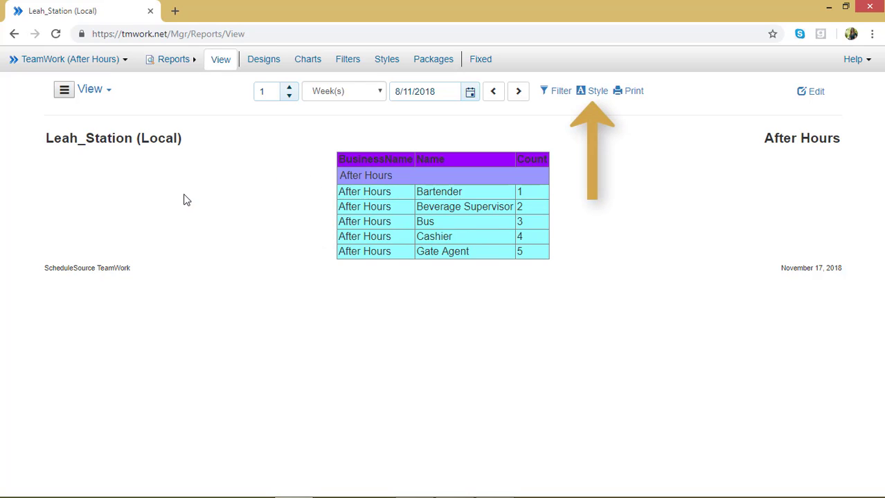
left_click(595, 93)
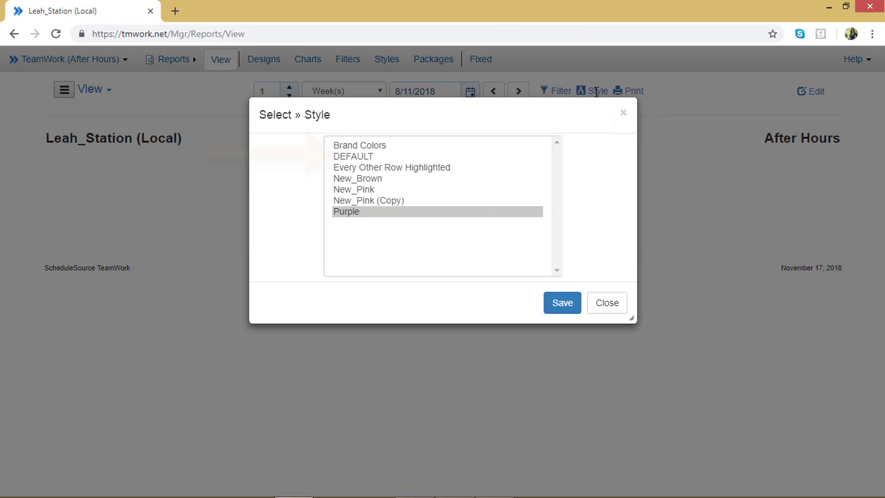
left_click(386, 158)
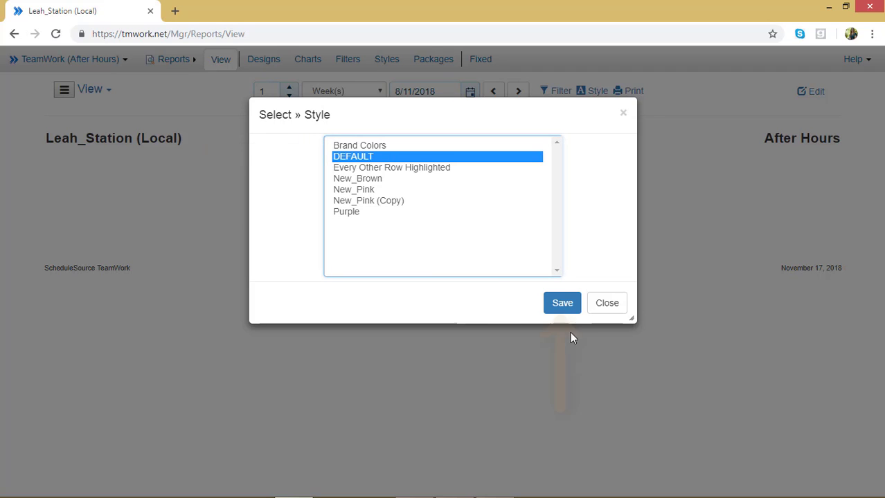
left_click(564, 311)
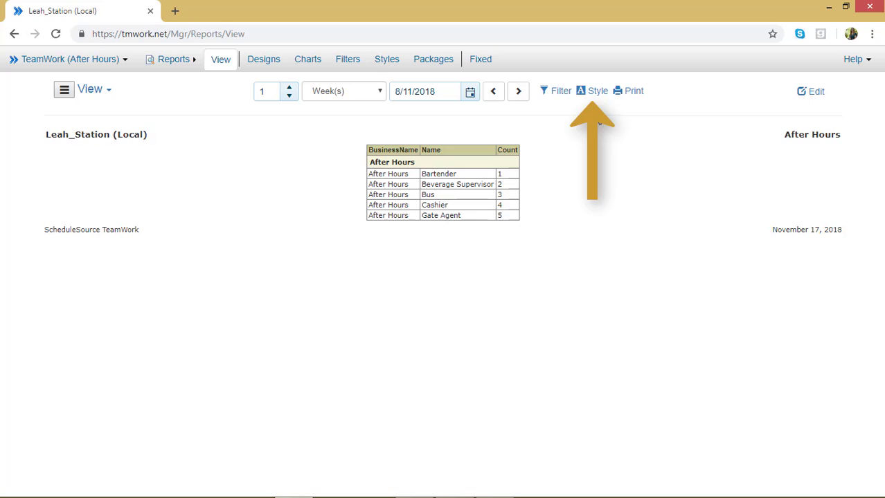
Apply the Purple style to the open Station (Local) report
left_click(596, 93)
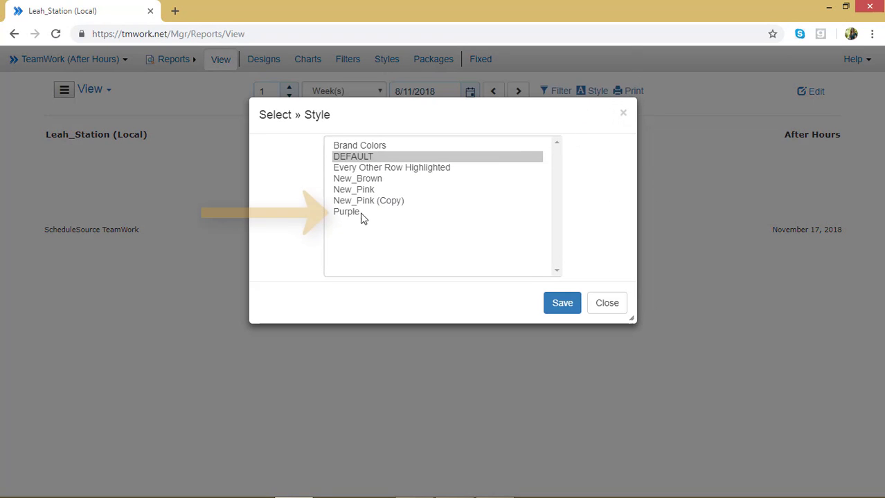
left_click(349, 212)
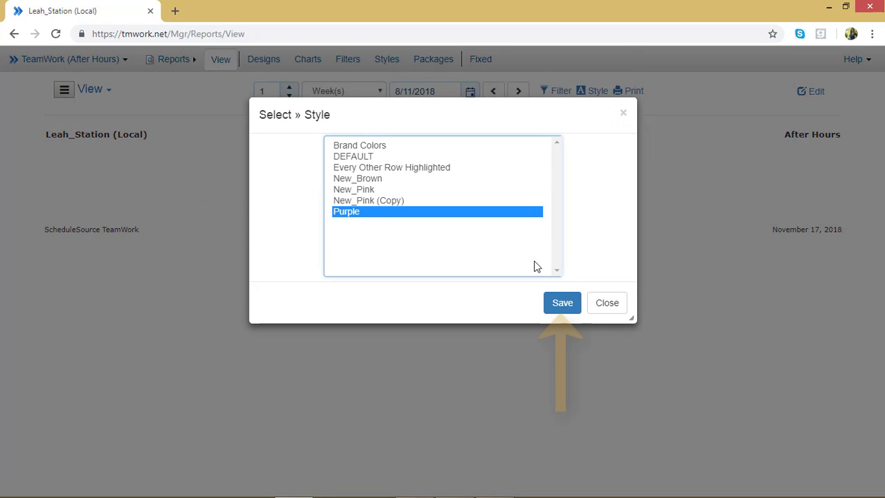
left_click(564, 305)
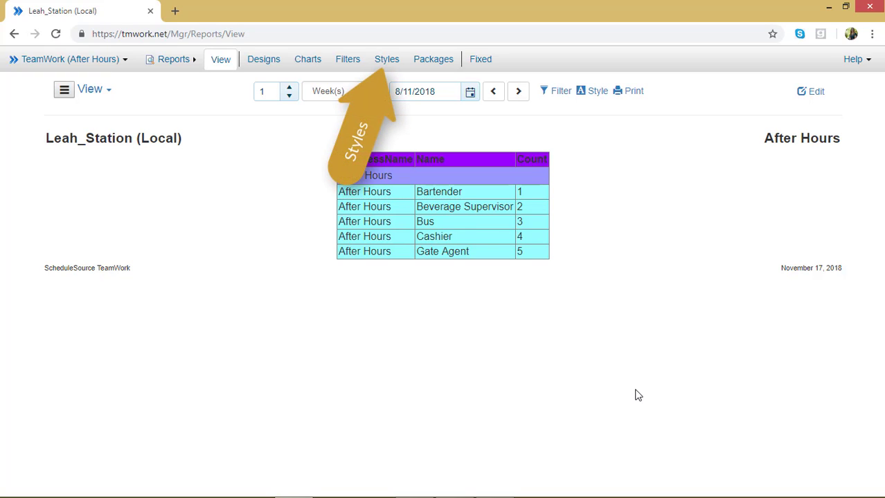
Duplicate the Purple report style under the name Purple (Copy)
left_click(386, 58)
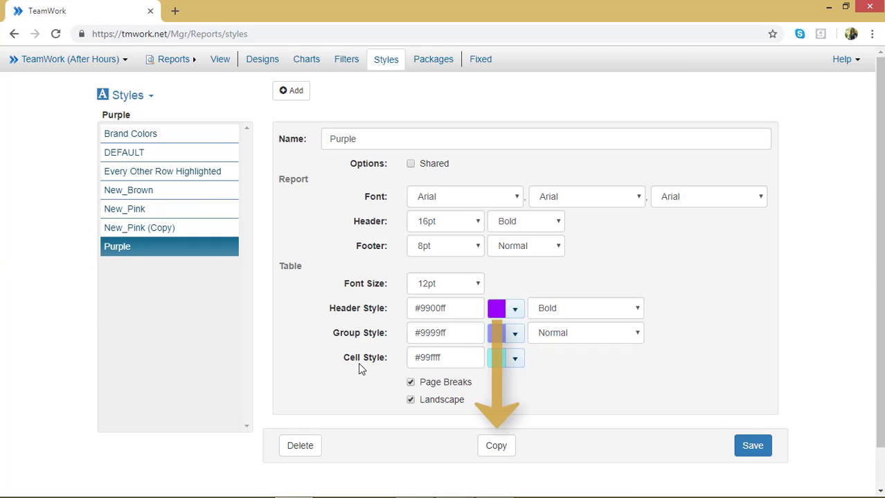
left_click(485, 454)
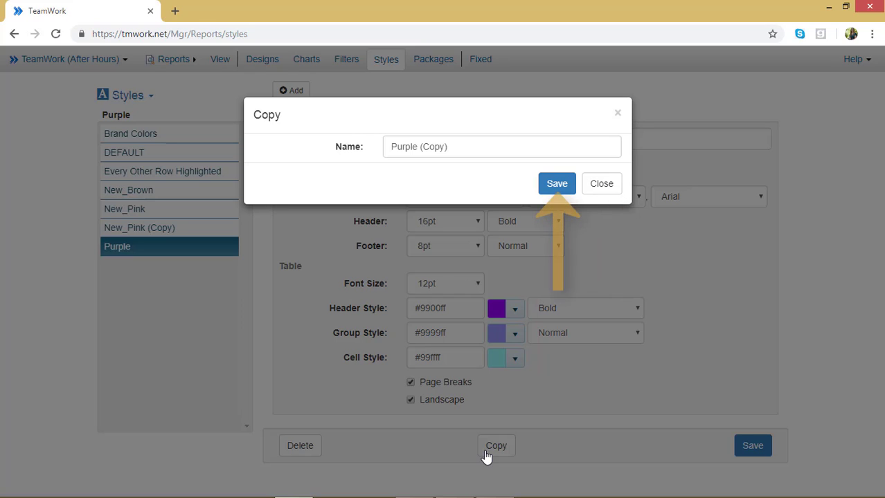
left_click(556, 183)
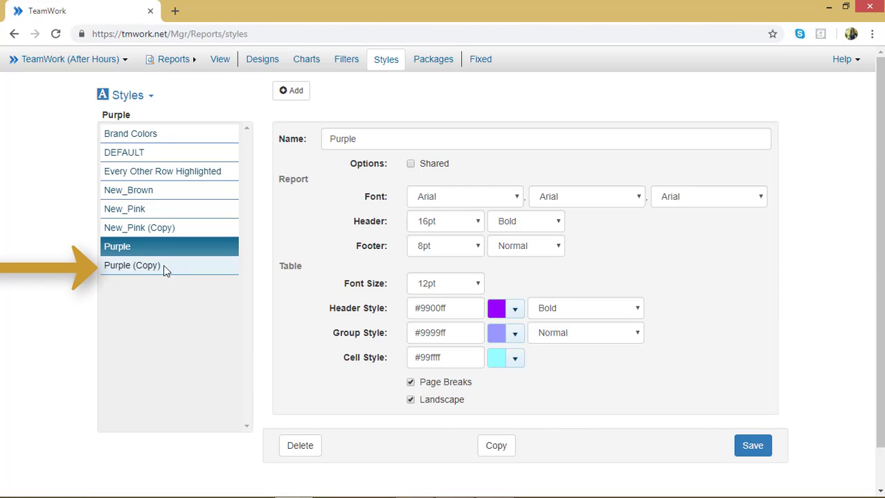
Set the Purple (Copy) style's table group color to #cc33ff and save the style
left_click(146, 267)
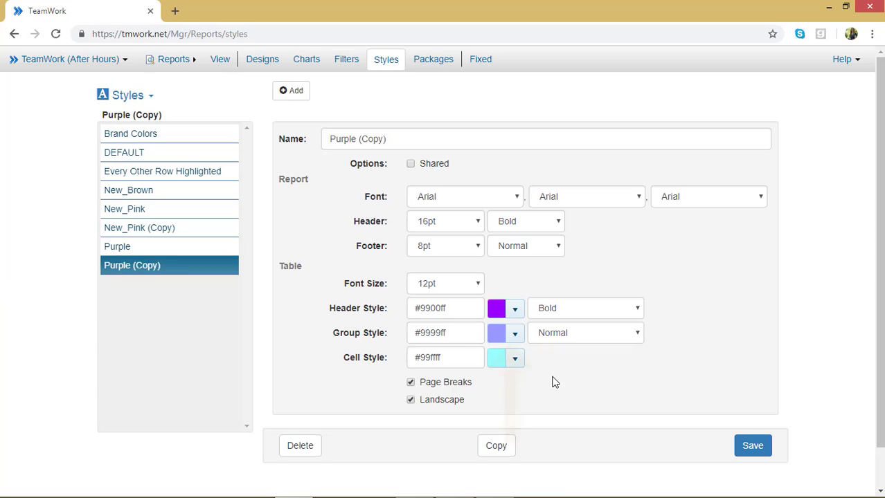
left_click(517, 335)
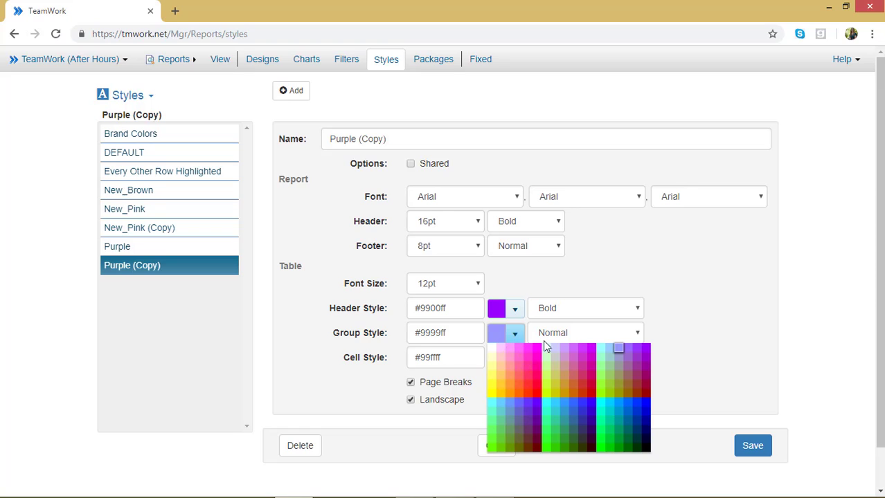
left_click(585, 351)
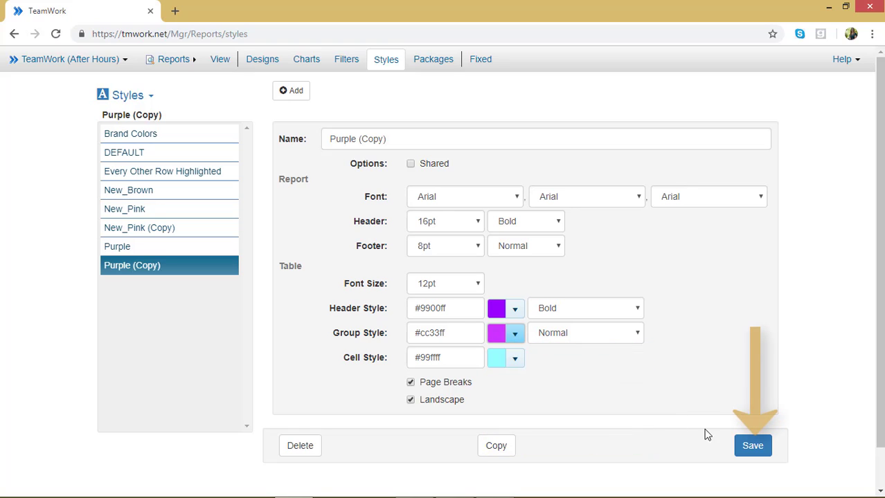
left_click(752, 446)
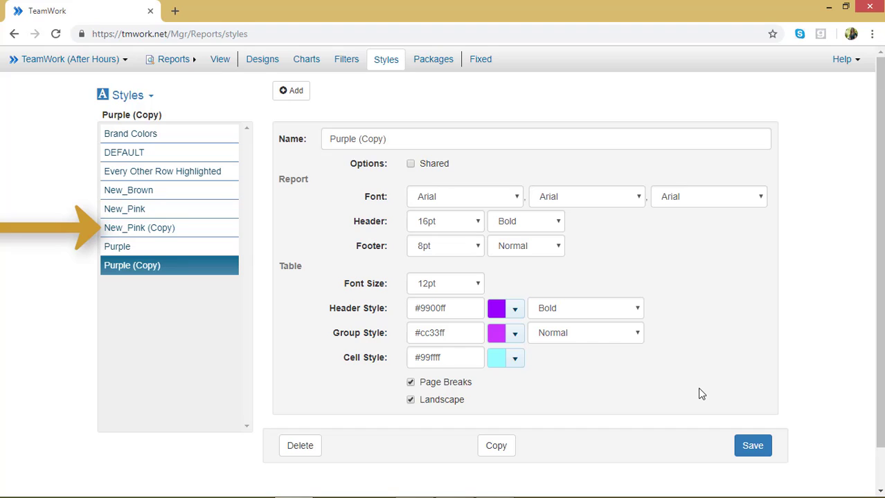
Delete the New_Pink (Copy) style from the report styles and confirm the deletion
left_click(177, 228)
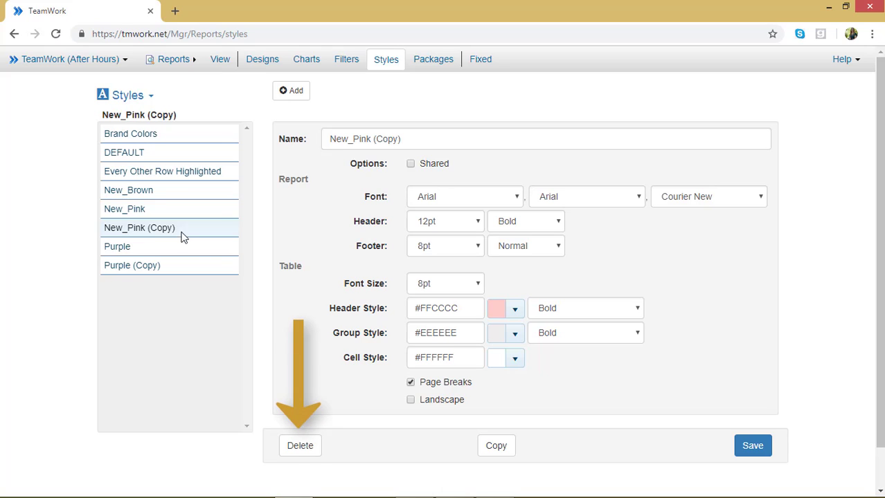
left_click(299, 447)
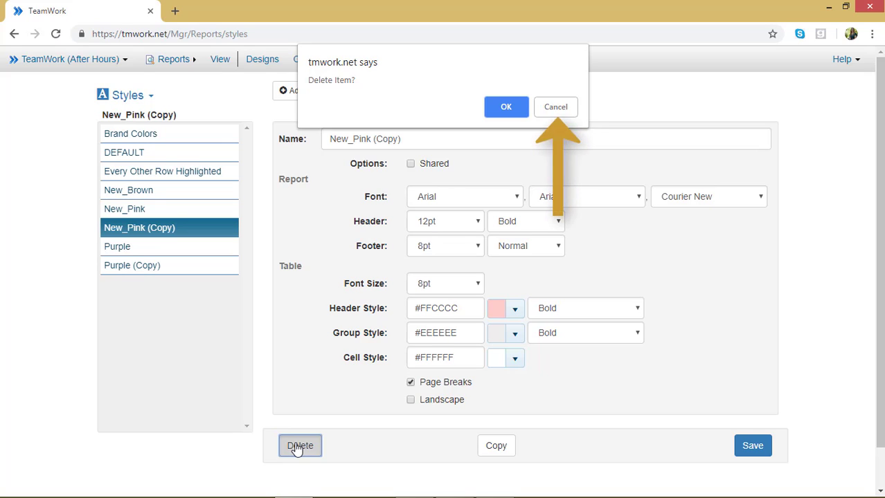
left_click(518, 109)
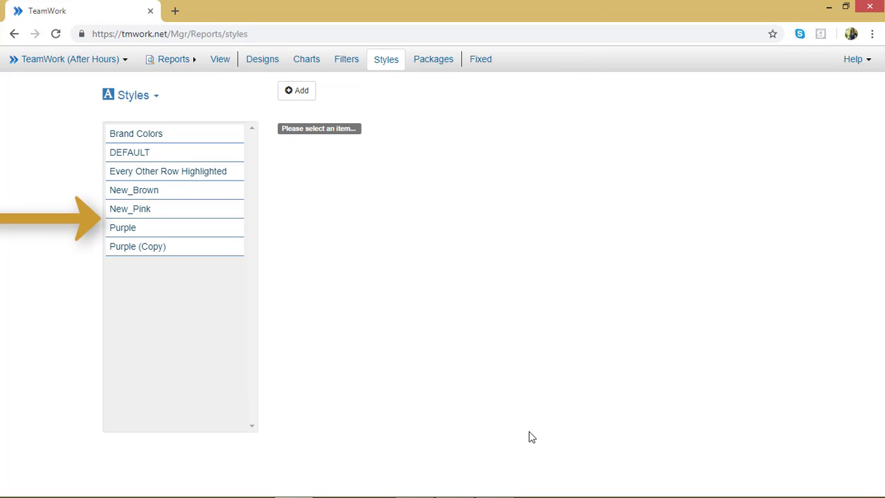